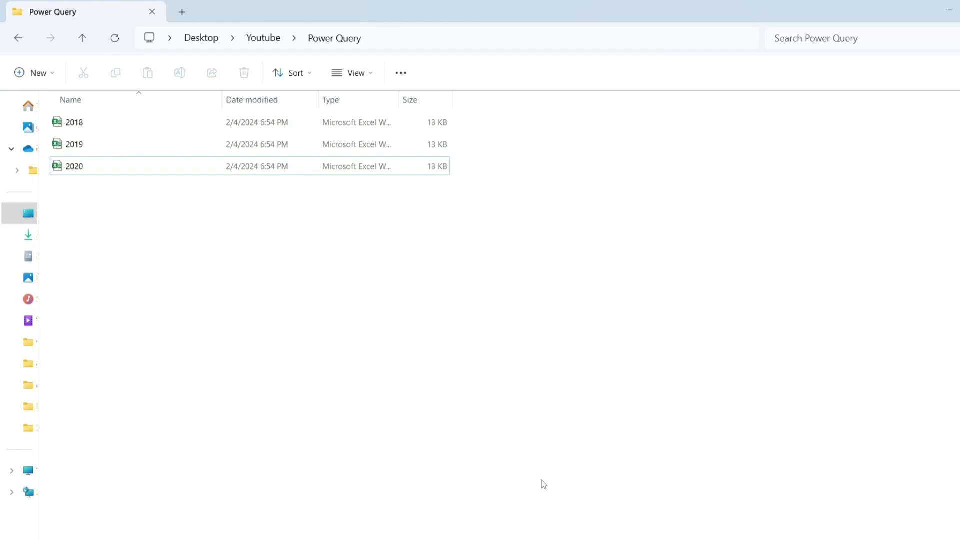
Format the 2018 employee data (A1:H69) as table Table1 with headers
left_click(639, 538)
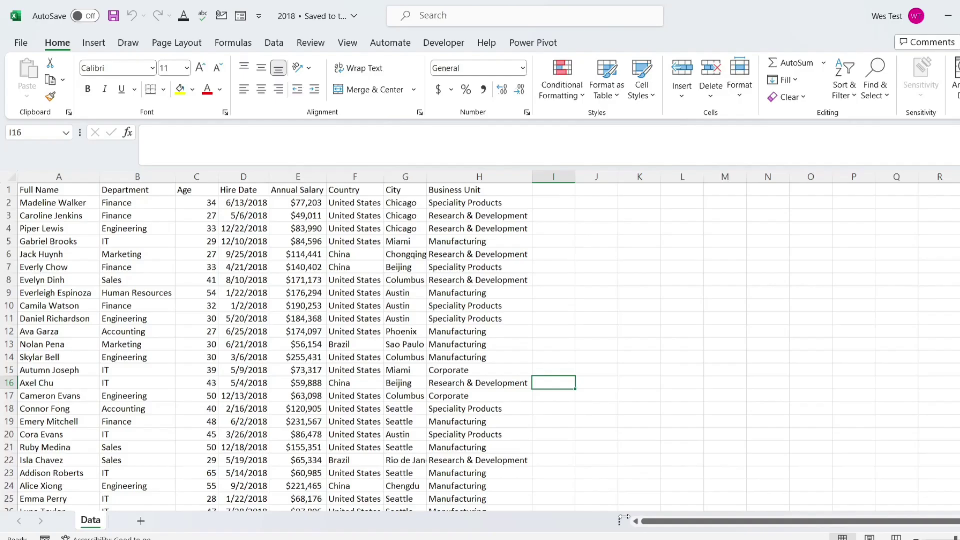
left_click(409, 399)
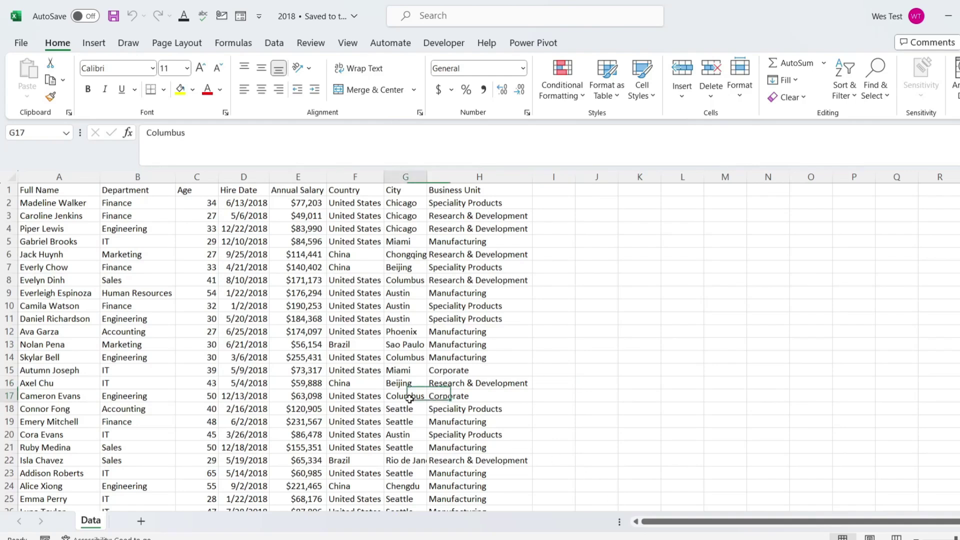
left_click(33, 189)
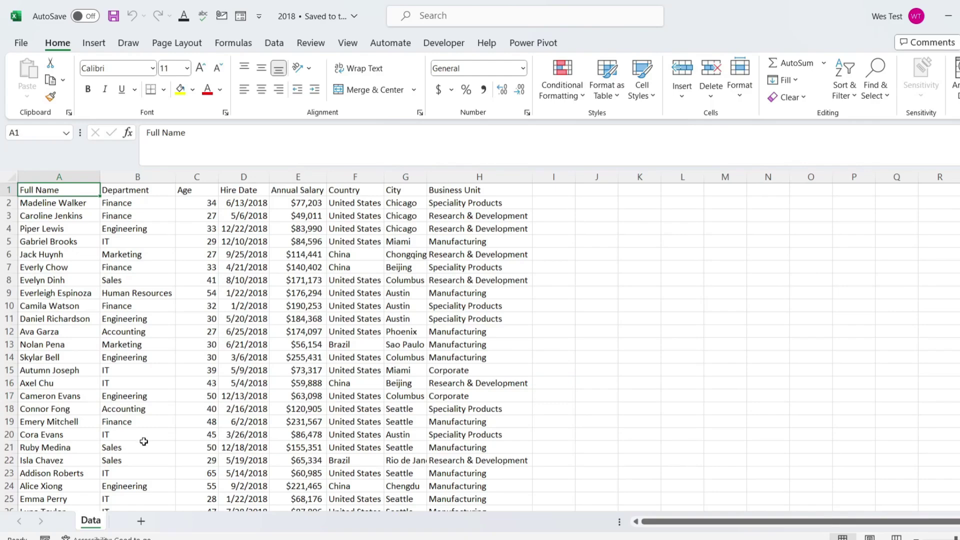
key("ctrl+shift+End")
scroll(144, 442, "up", 13)
key("ctrl+t")
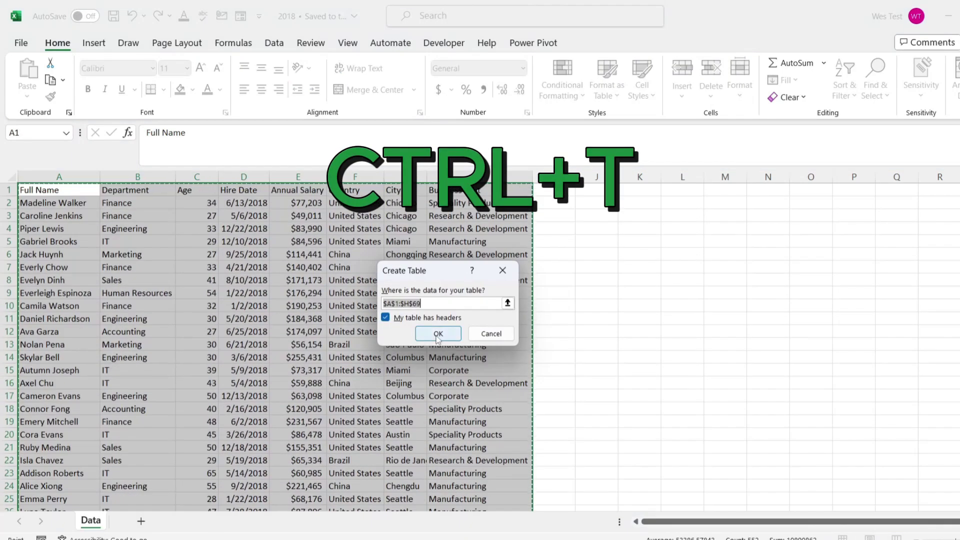
key("Return")
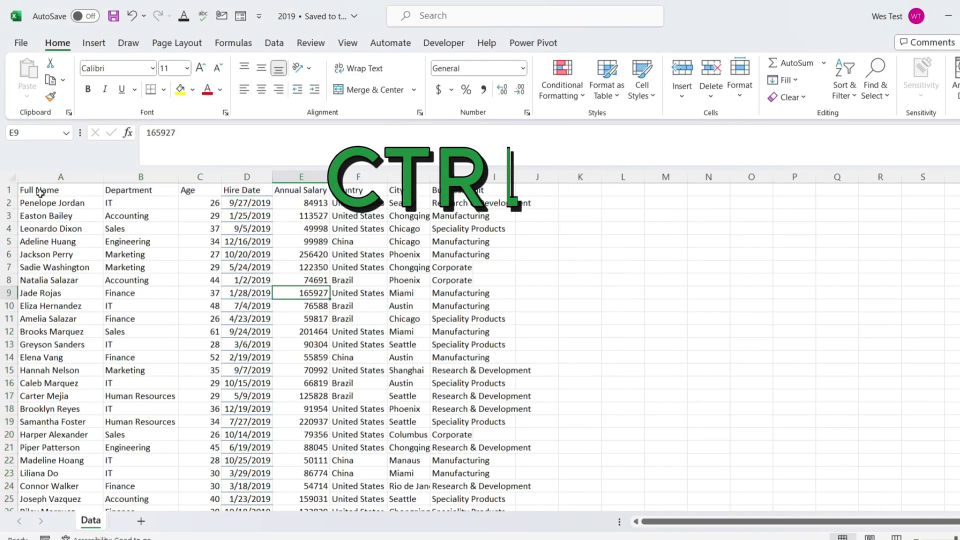
Format the 2019 employee data as a table with headers
left_click(43, 189)
key("ctrl+shift+End")
key("ctrl+Home")
key("ctrl+t")
key("Return")
Start a table from cell A1 of the 2020 employee data
left_click(895, 525)
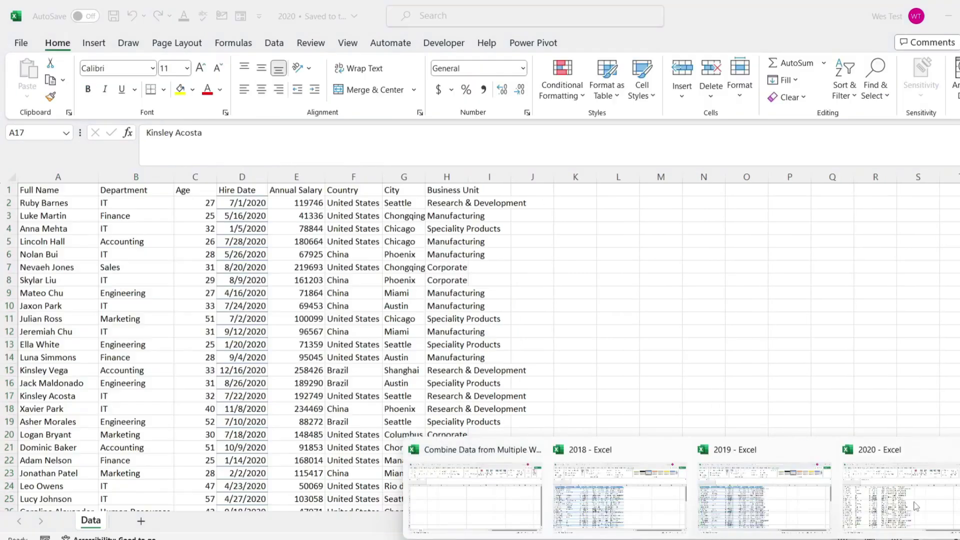
left_click(61, 190)
key("ctrl+t")
Confirm the 2020 table, then rename the 2018 and 2019 tables to Data_2018 and Data_2019
key("Return")
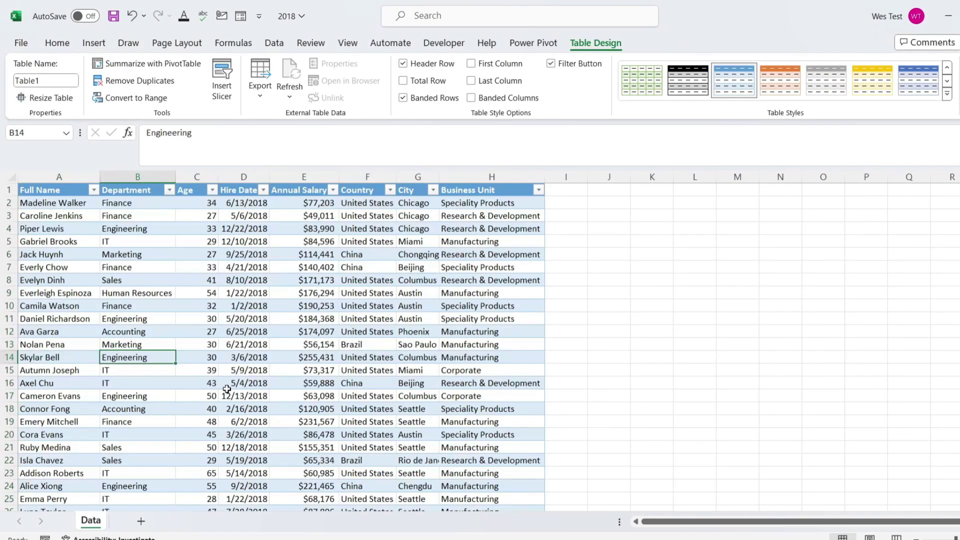
left_click(52, 82)
type("Data_2")
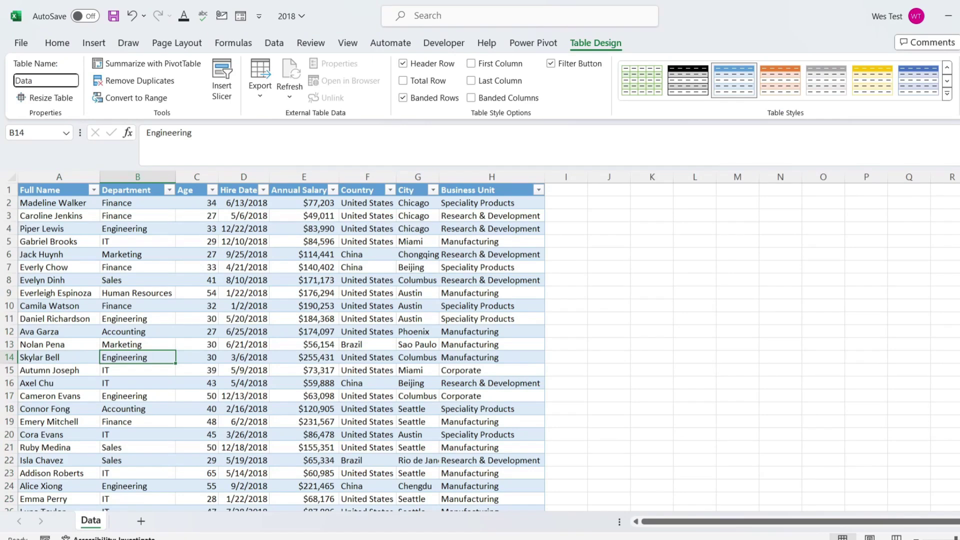
type("018")
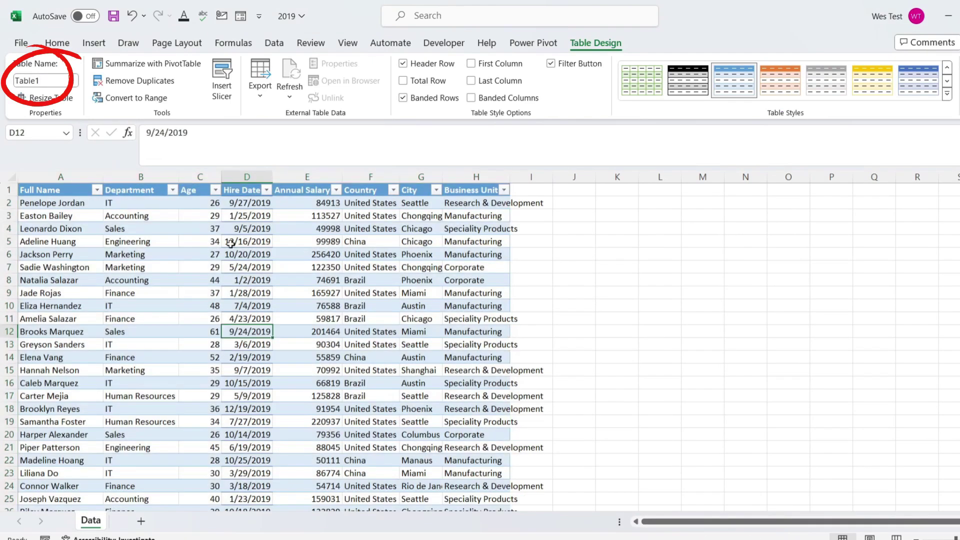
left_click(46, 81)
key("BackSpace")
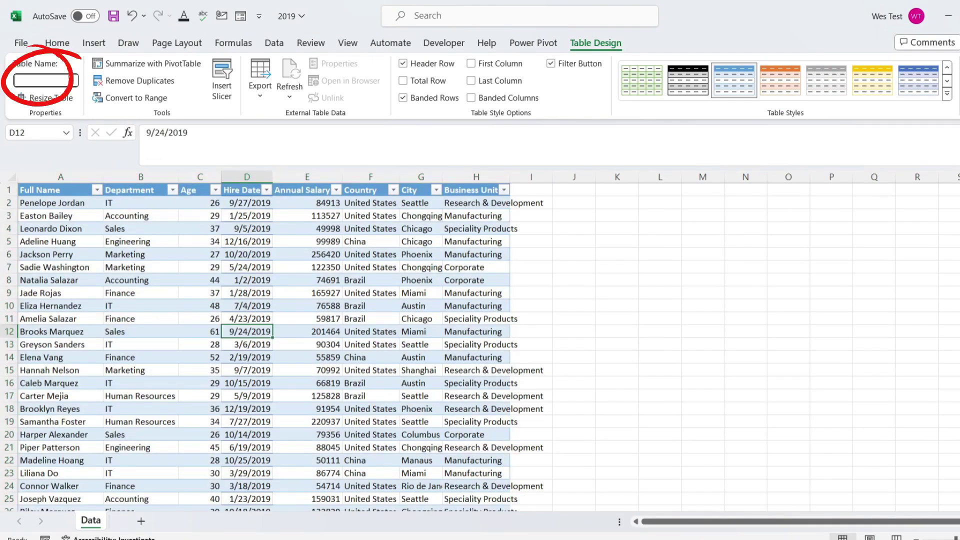
type("Data_2019")
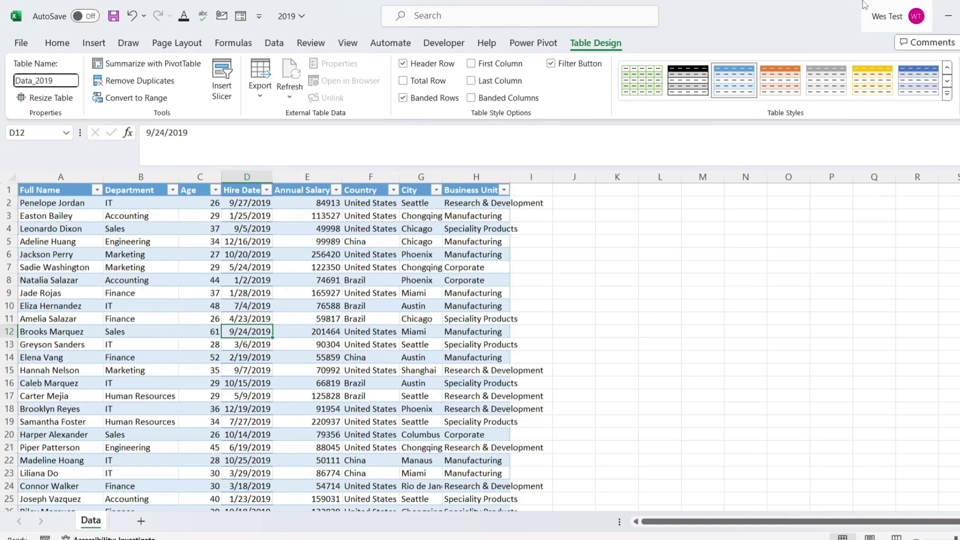
key("Return")
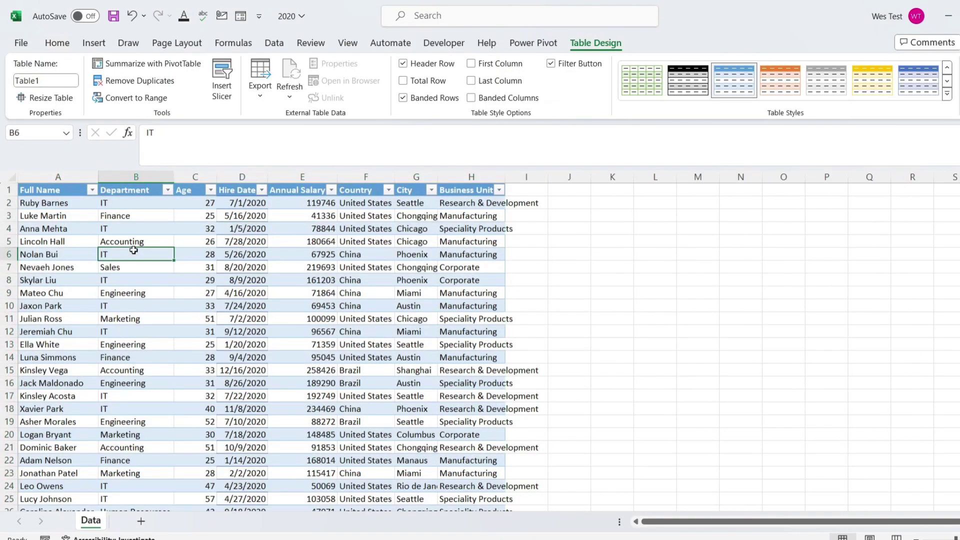
Rename the 2020 table to Data_2020
left_click(67, 78)
type("Data")
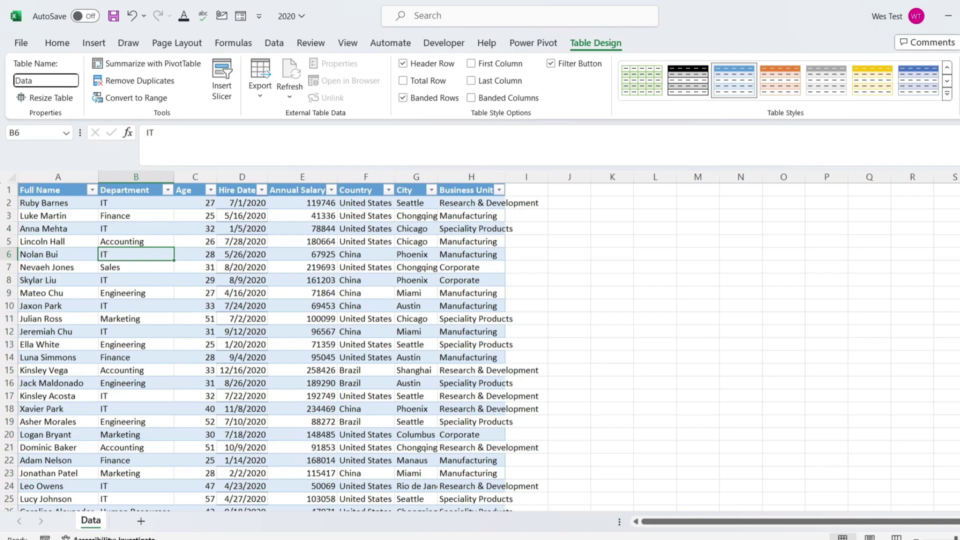
type("_2020")
key("Return")
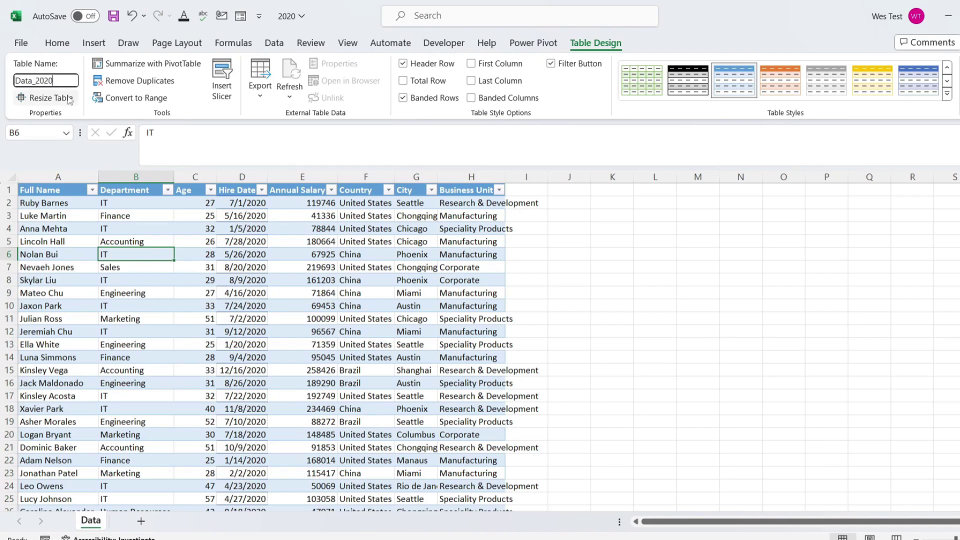
left_click(351, 364)
Save the 2020 workbook and bring up the blank 'Combine Data from Multiple Workbooks' workbook
left_click(113, 16)
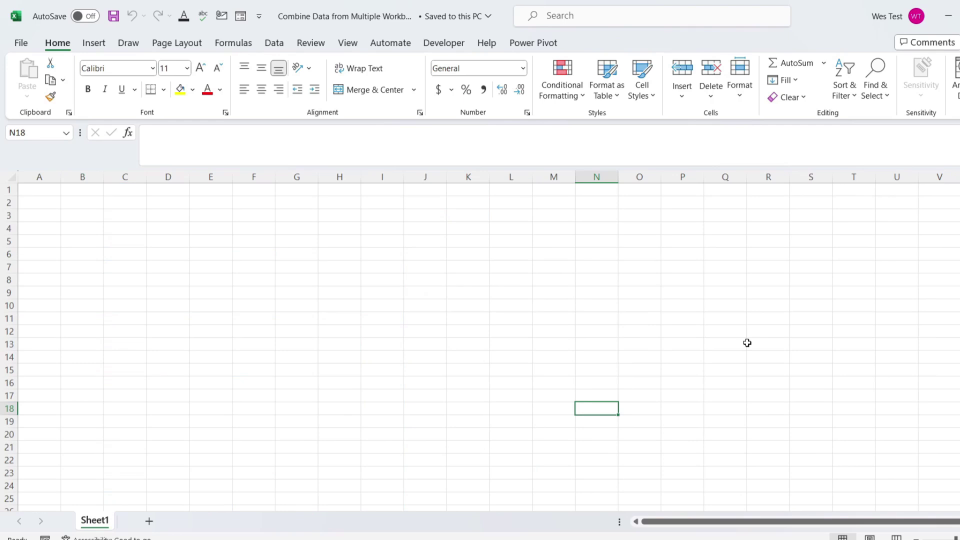
Start a Data > Get Data > From File > From Folder import aimed at Desktop\Youtube\Power Query
left_click(274, 43)
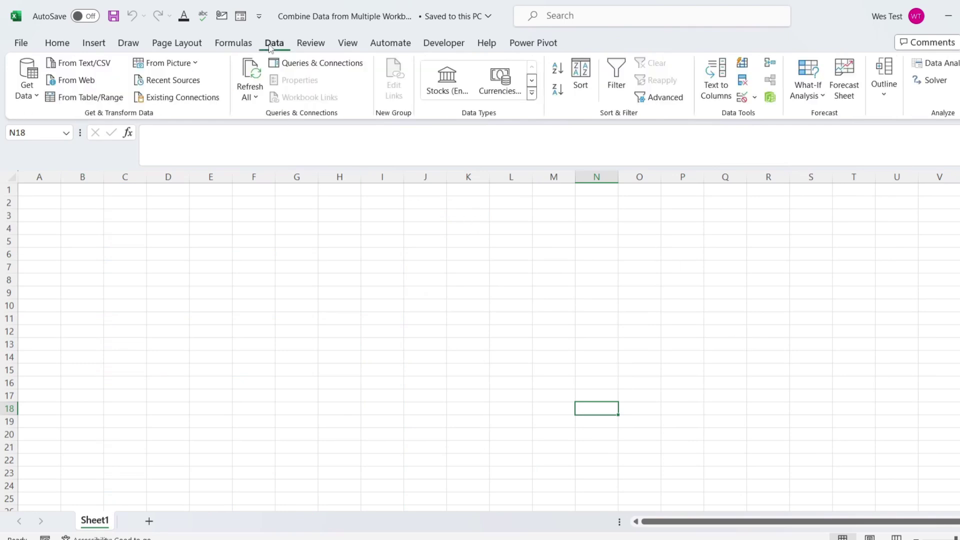
left_click(28, 94)
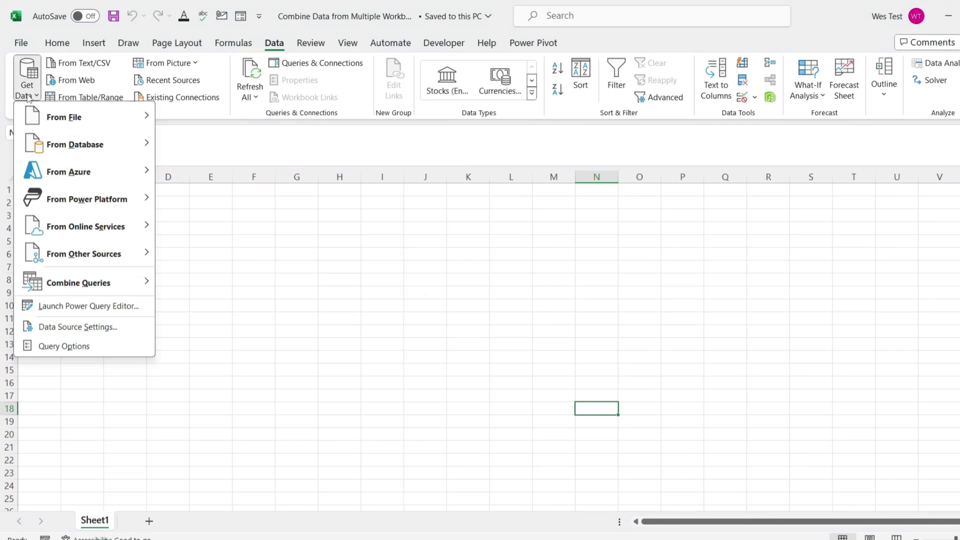
mouse_move(100, 117)
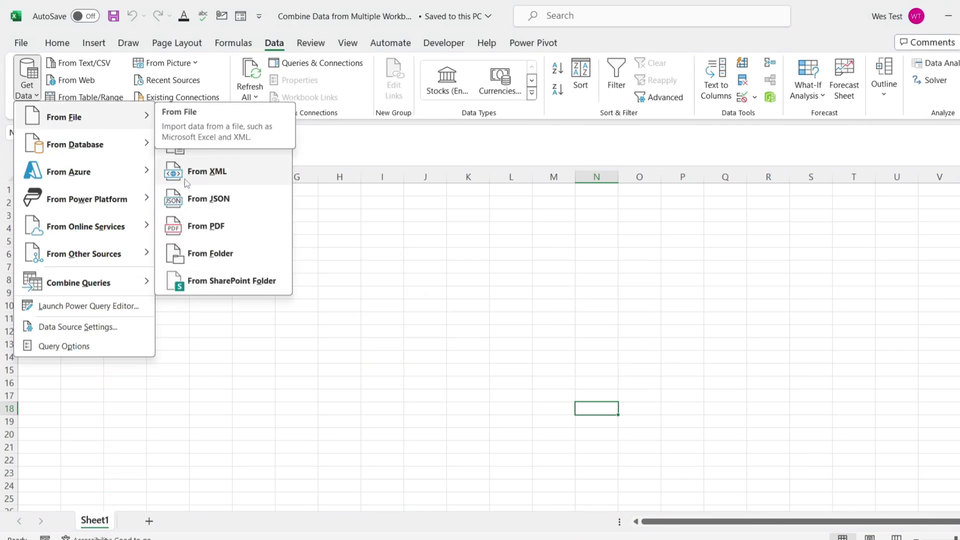
left_click(210, 259)
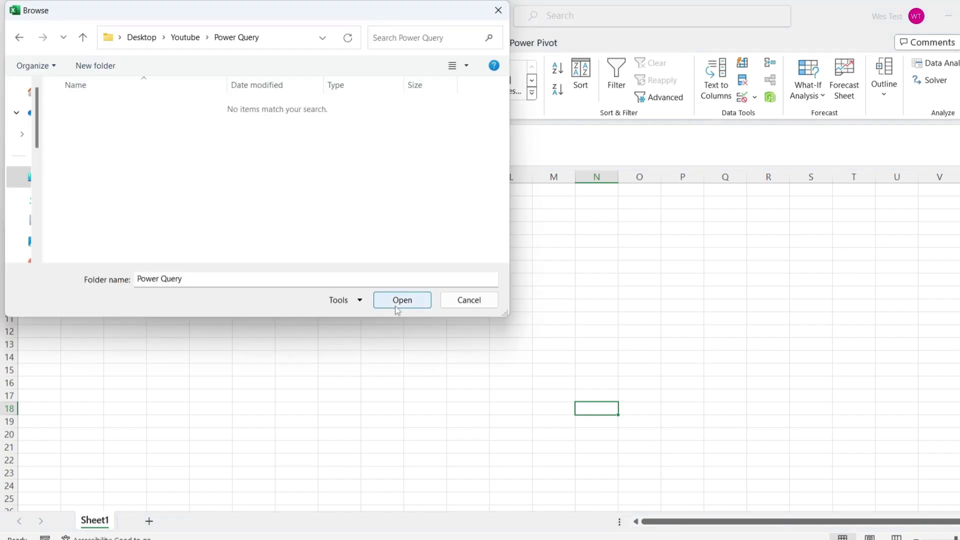
Preview 2018.xlsx, 2019.xlsx and 2020.xlsx from the Power Query folder and show the Combine choices
left_click(398, 310)
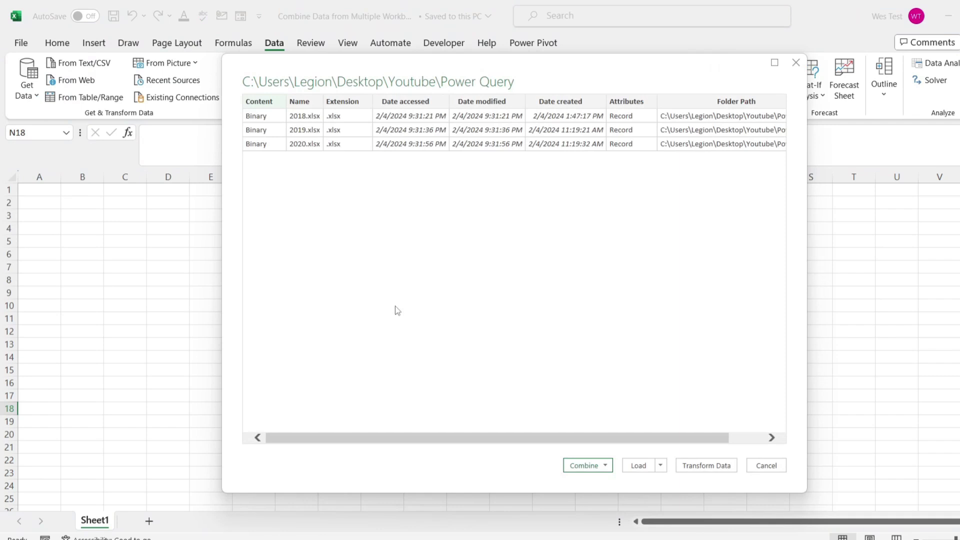
left_click(602, 469)
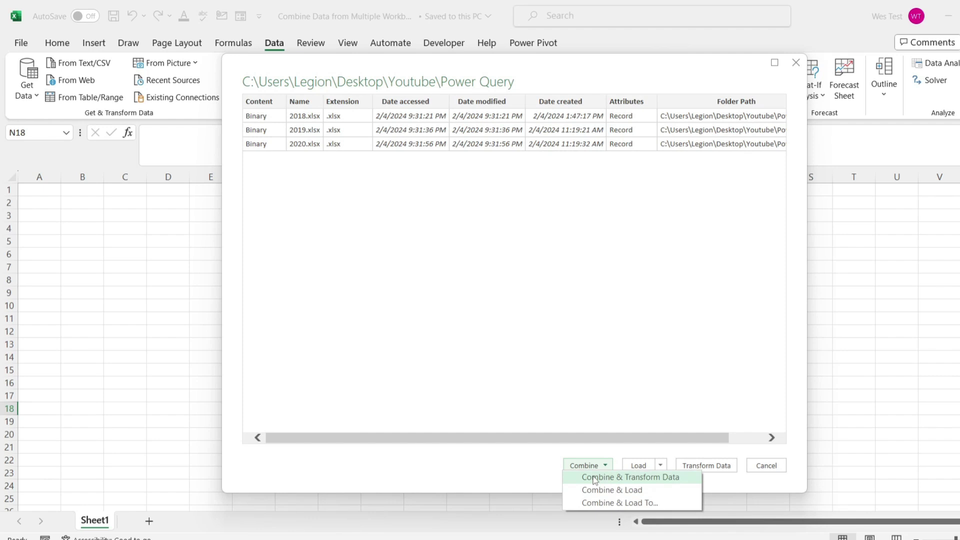
Combine & Load using each file's Data sheet, loading 202 rows with a Source.Name column
left_click(595, 492)
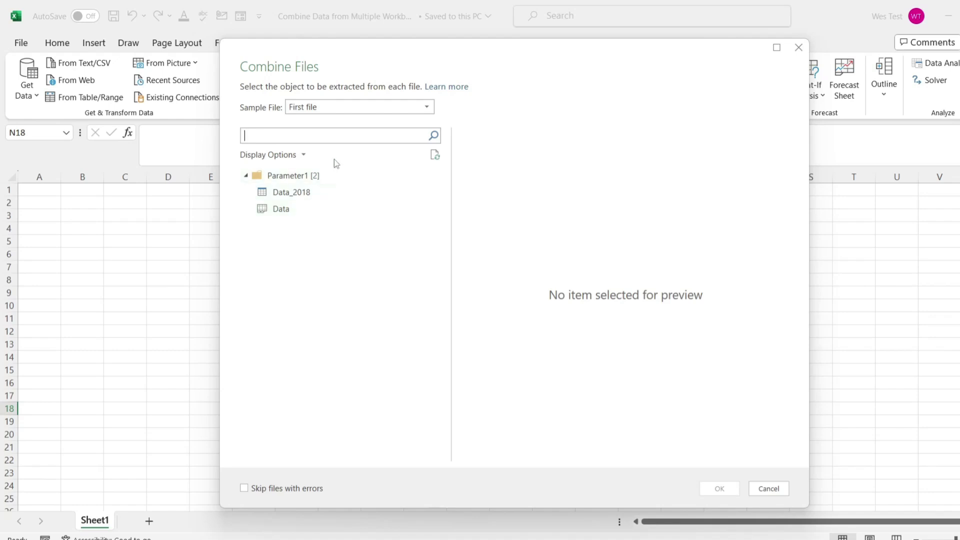
left_click(289, 212)
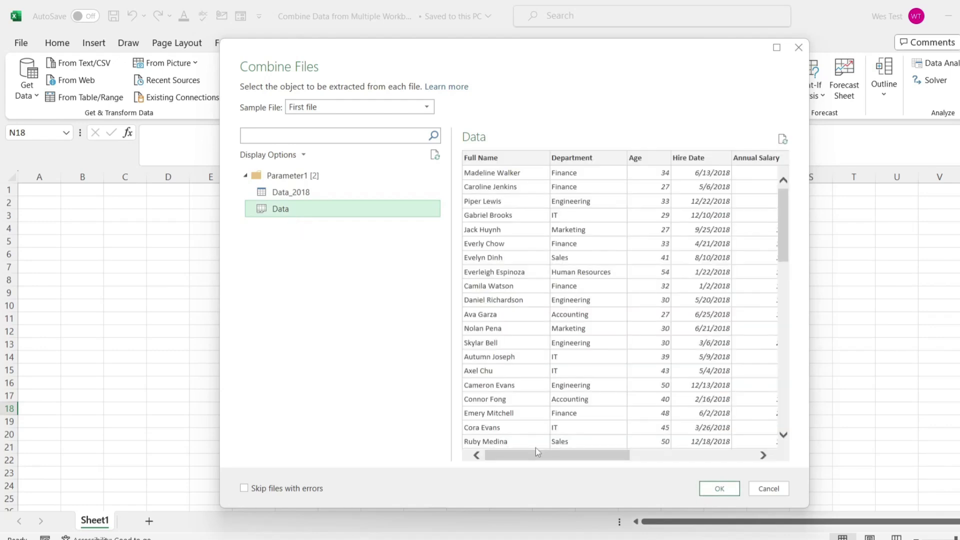
left_click_drag(549, 458, 507, 481)
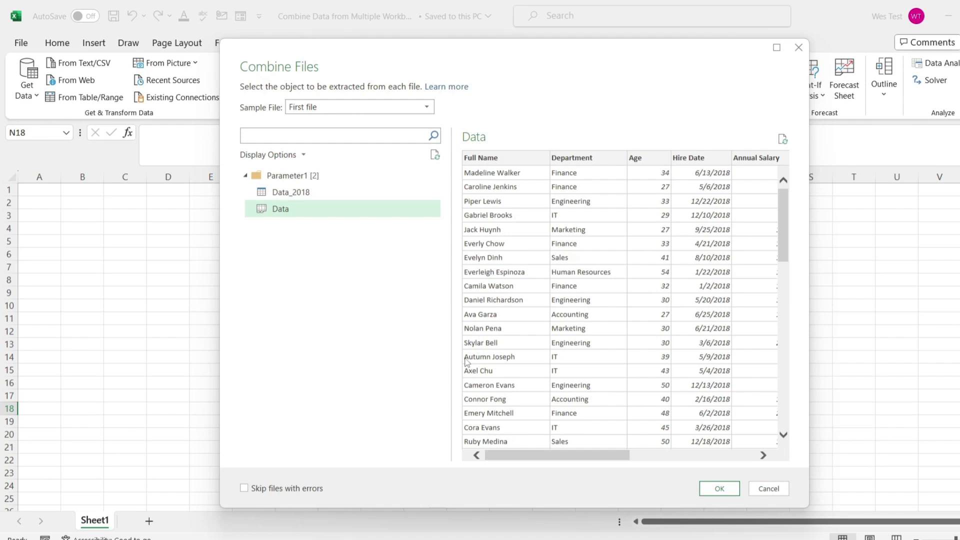
left_click(734, 495)
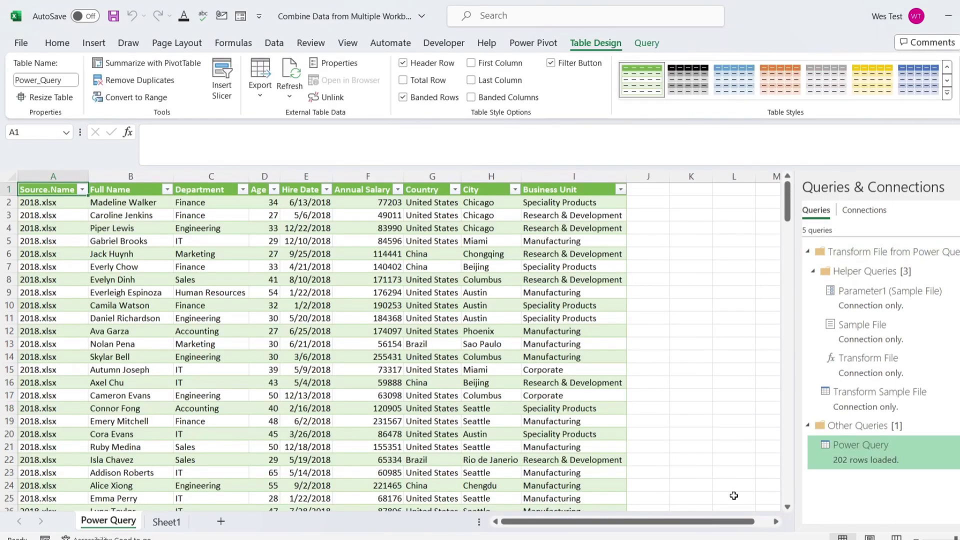
scroll(106, 393, "down", 20)
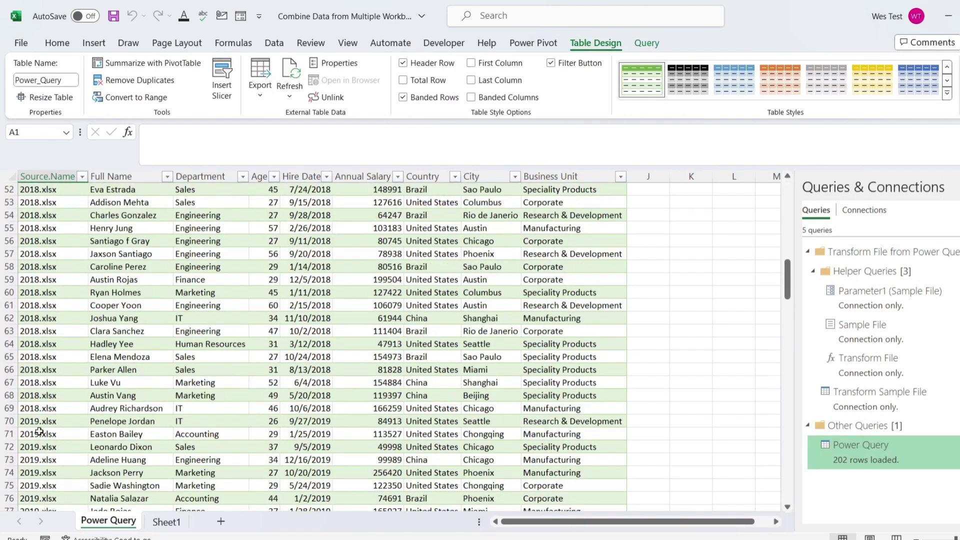
scroll(56, 405, "down", 17)
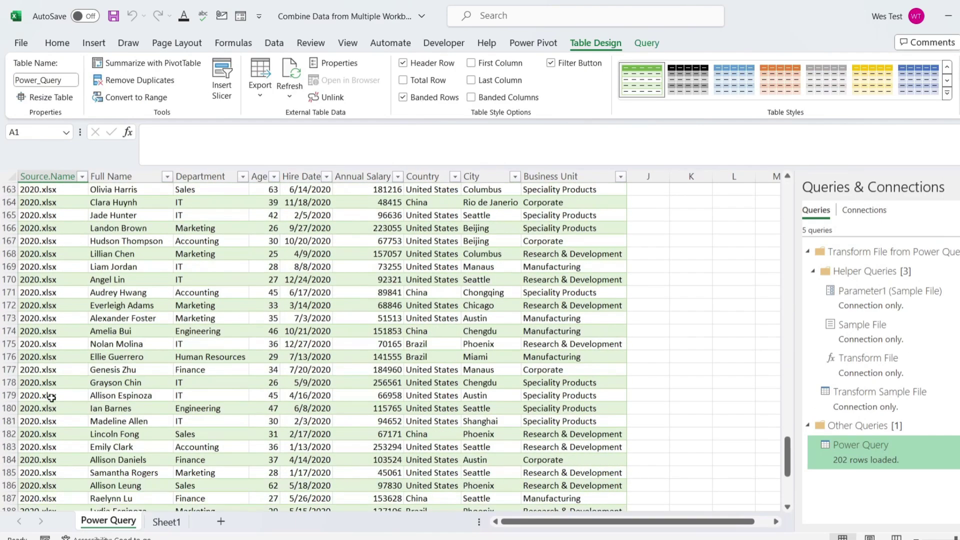
left_click(50, 450)
scroll(59, 409, "up", 1)
scroll(60, 410, "up", 5)
scroll(57, 424, "down", 15)
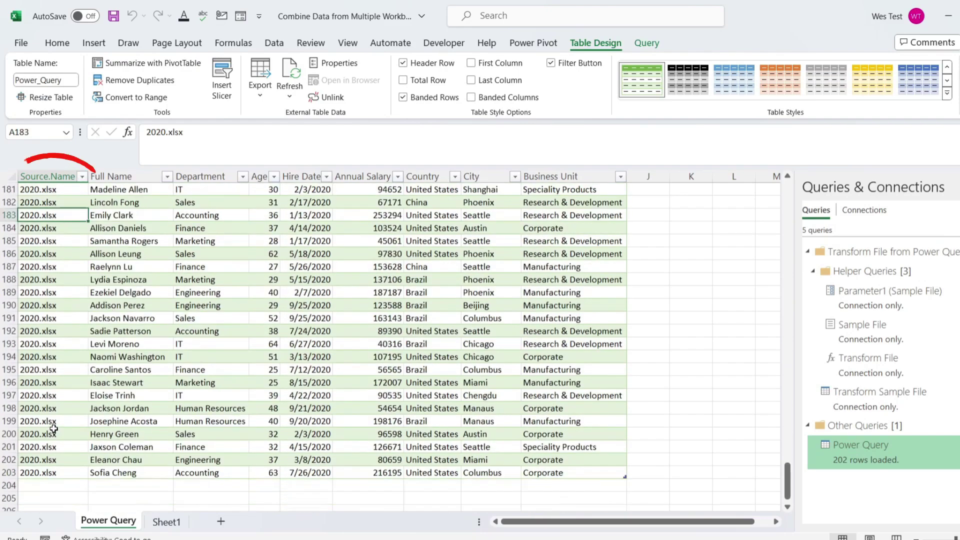
left_click(60, 277)
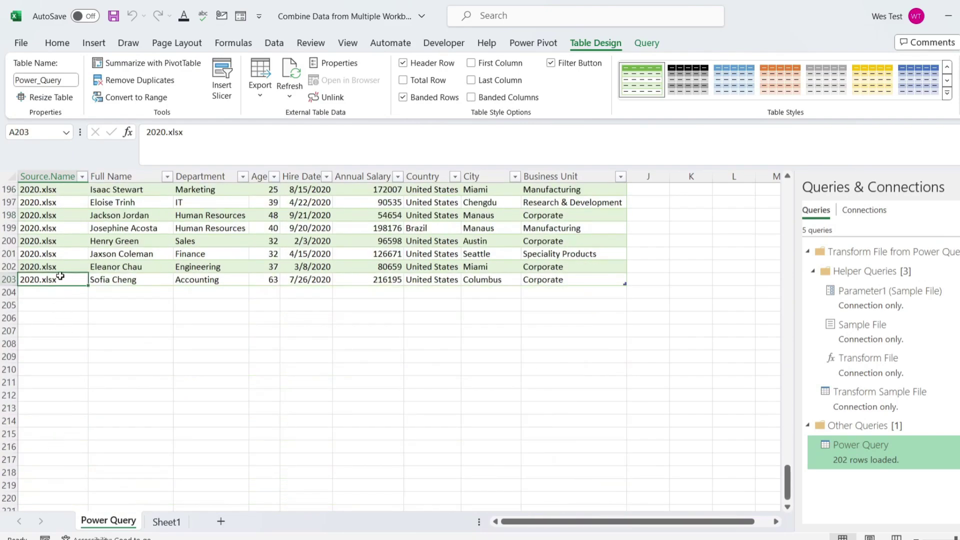
scroll(194, 366, "up", 5)
scroll(193, 366, "up", 20)
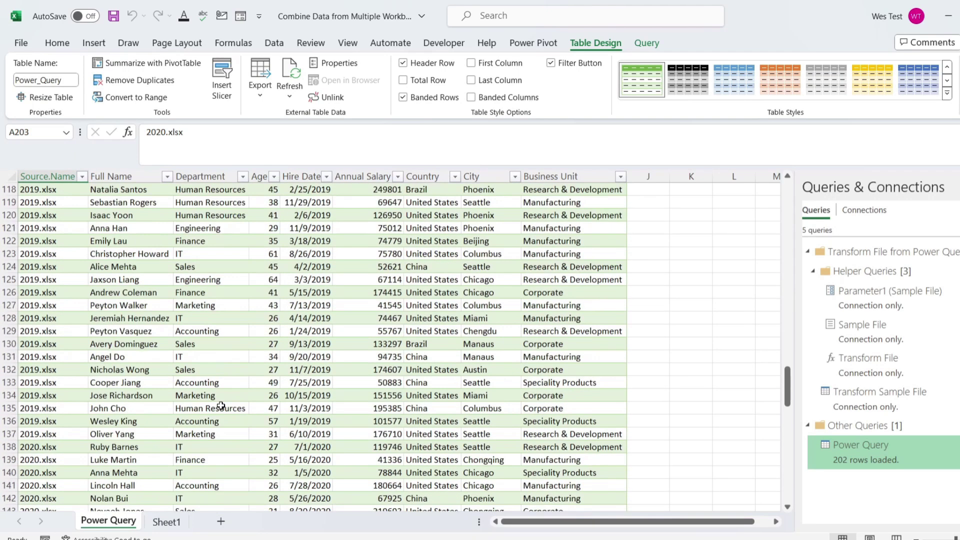
scroll(214, 381, "up", 10)
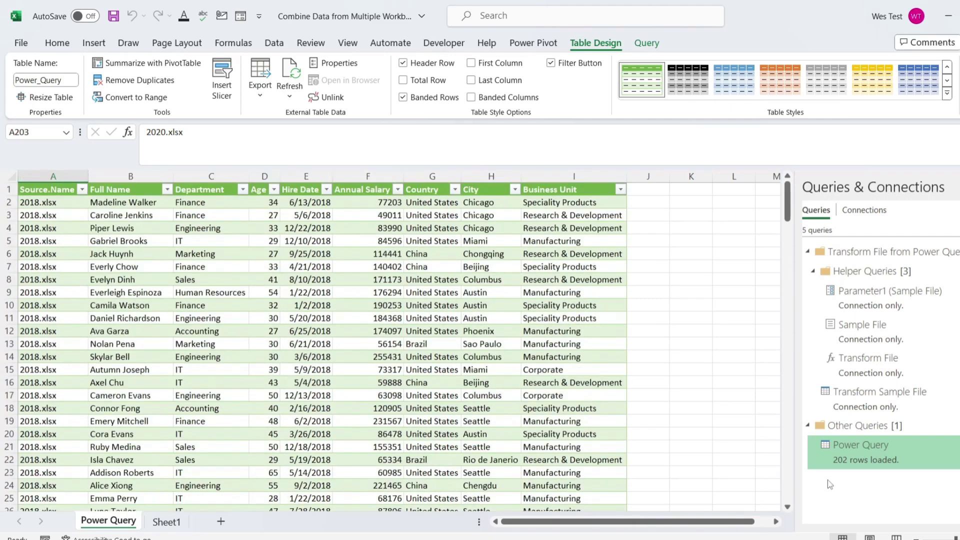
Edit the Power Query query and change Annual Salary to Currency, replacing the current type
right_click(864, 452)
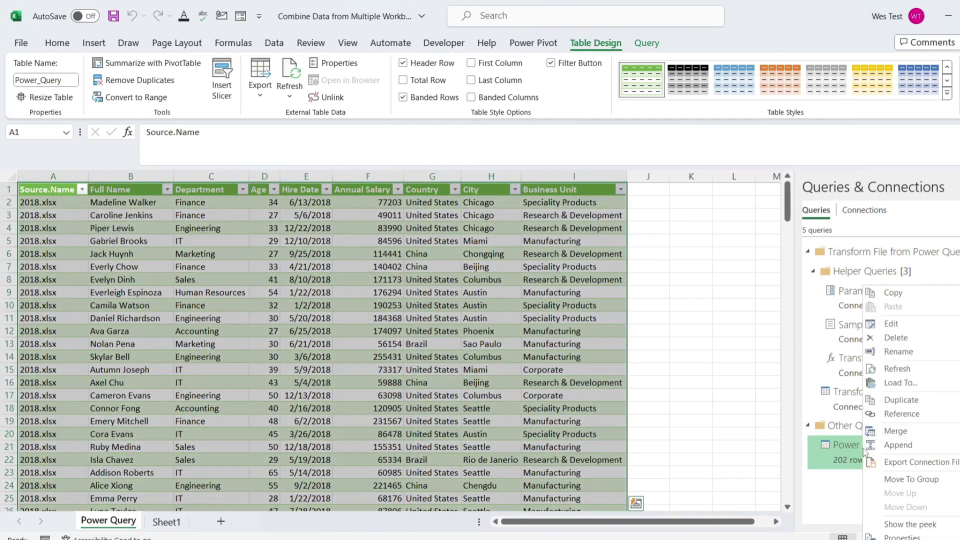
left_click(898, 325)
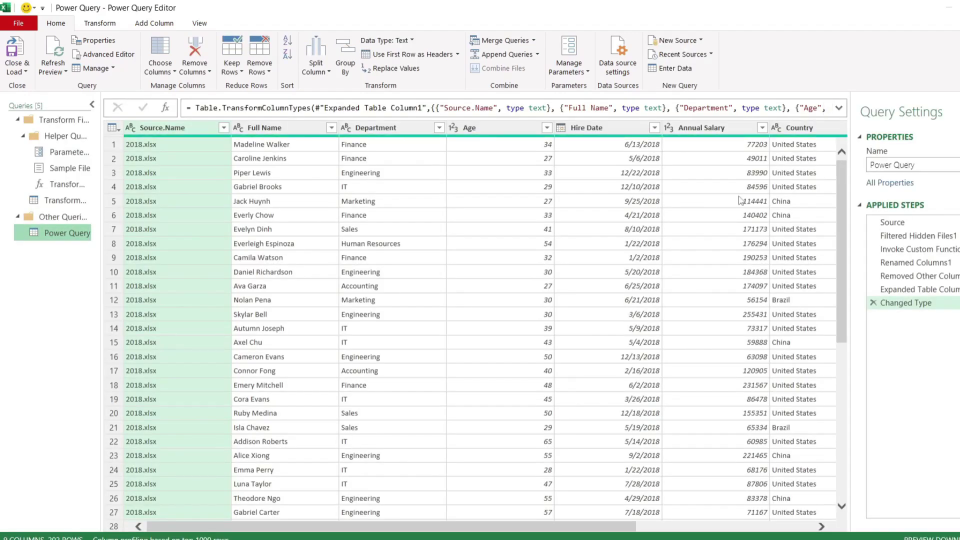
right_click(720, 132)
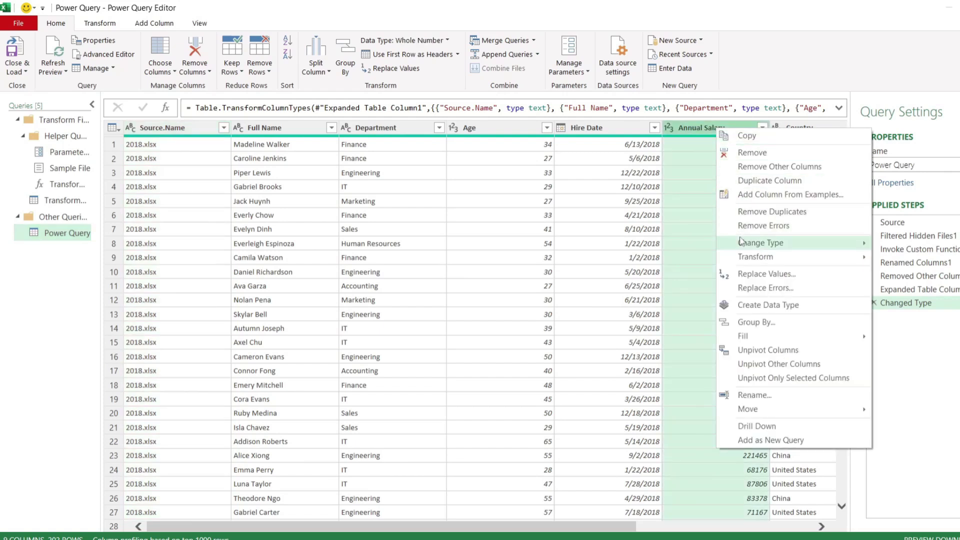
mouse_move(742, 244)
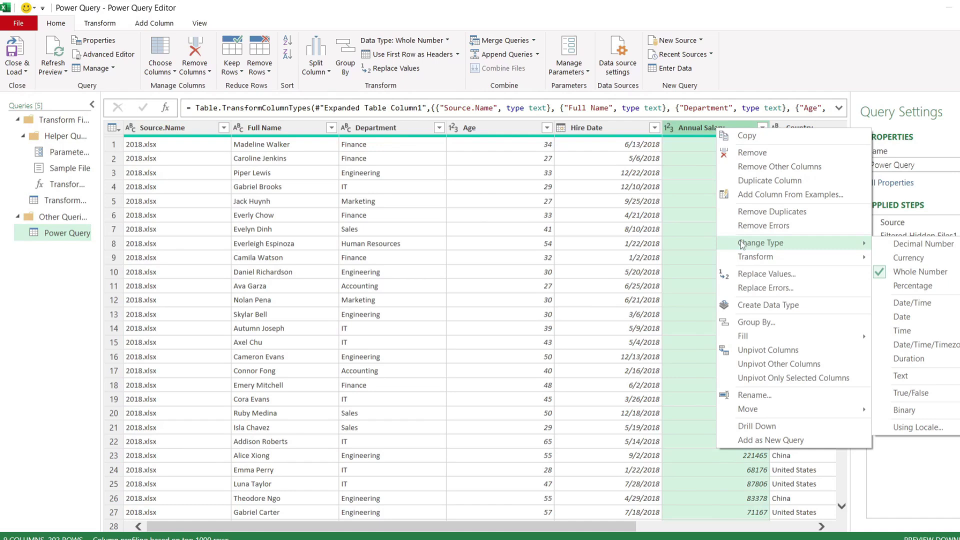
left_click(914, 258)
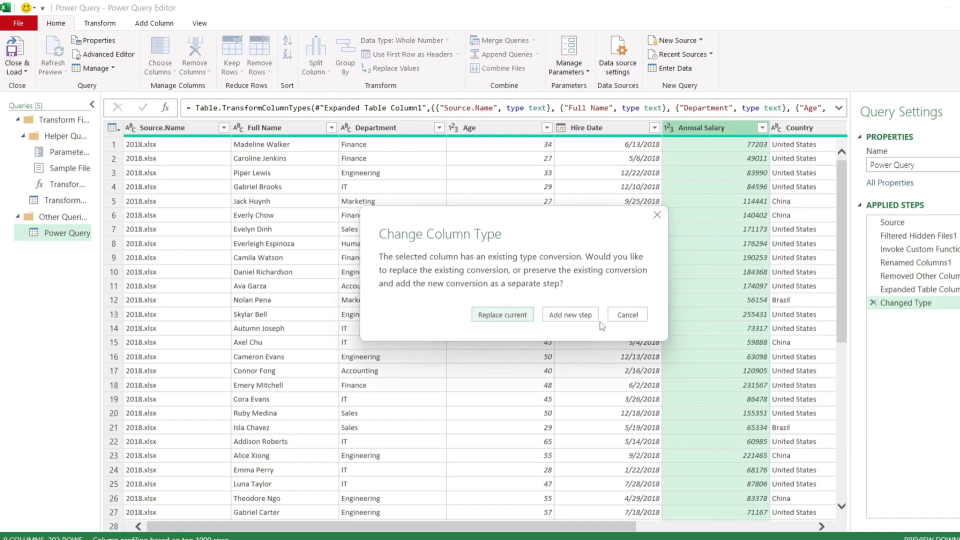
left_click(493, 316)
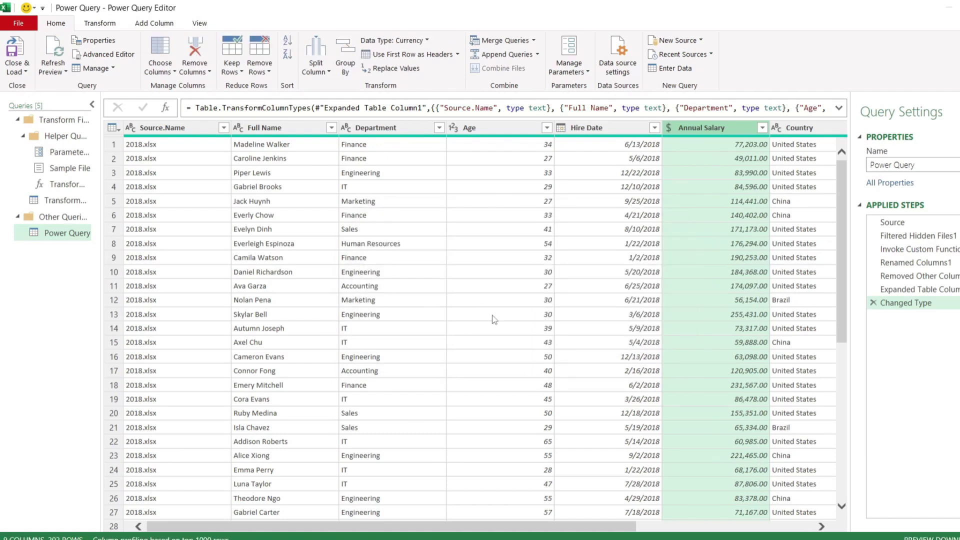
Delete the City and Business Unit columns, leaving 7 columns ending with Country
left_click_drag(508, 526, 687, 526)
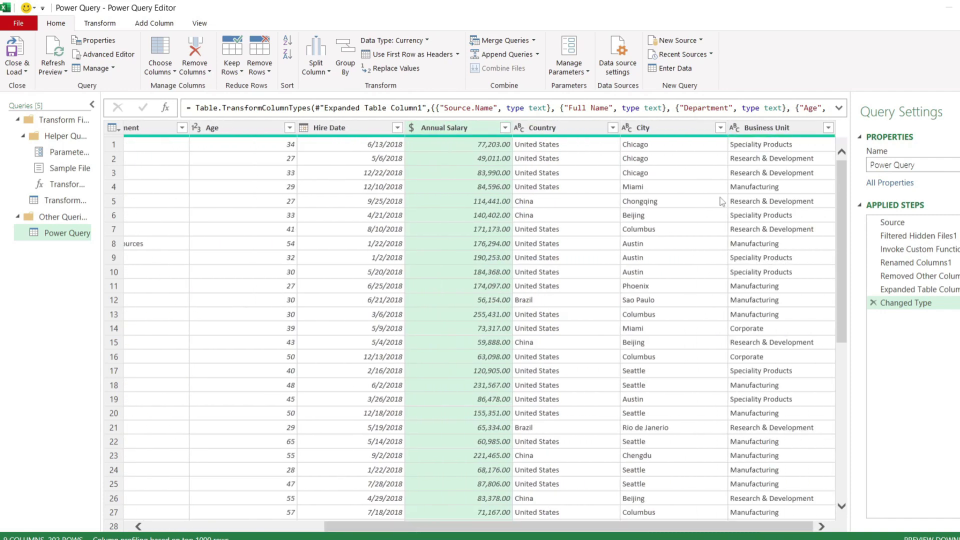
left_click(685, 130)
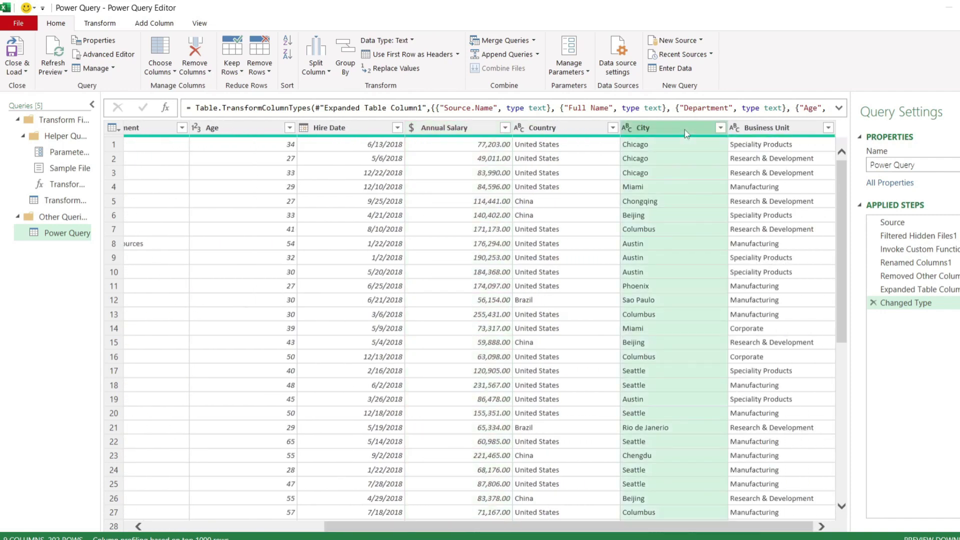
left_click(774, 129, "ctrl")
left_click(203, 52)
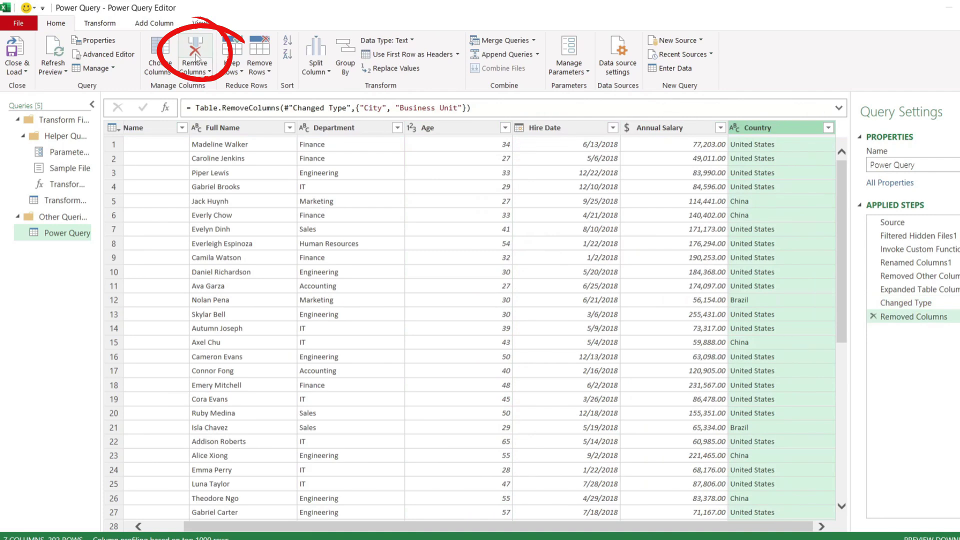
left_click_drag(540, 530, 502, 530)
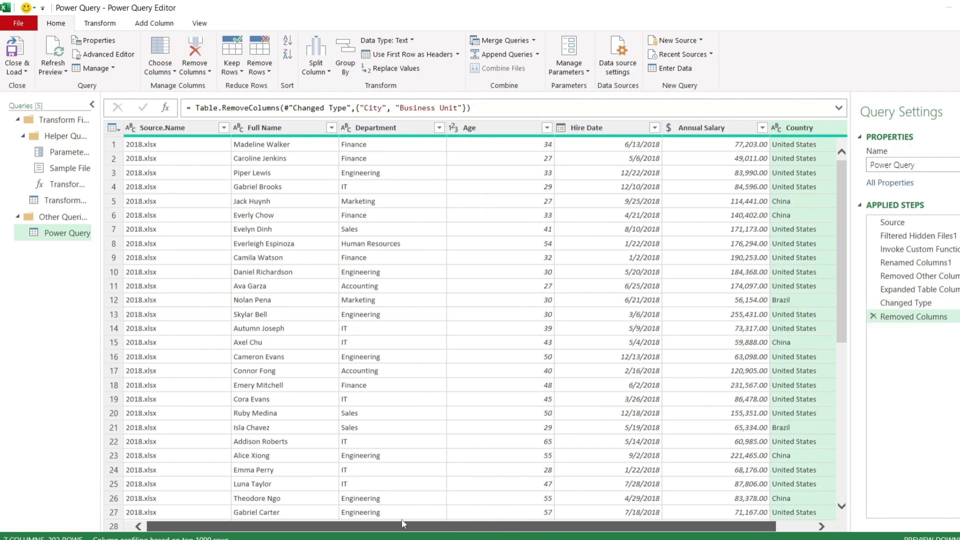
Close & Load the query and review the refreshed 202-row table ending at Country
left_click(17, 55)
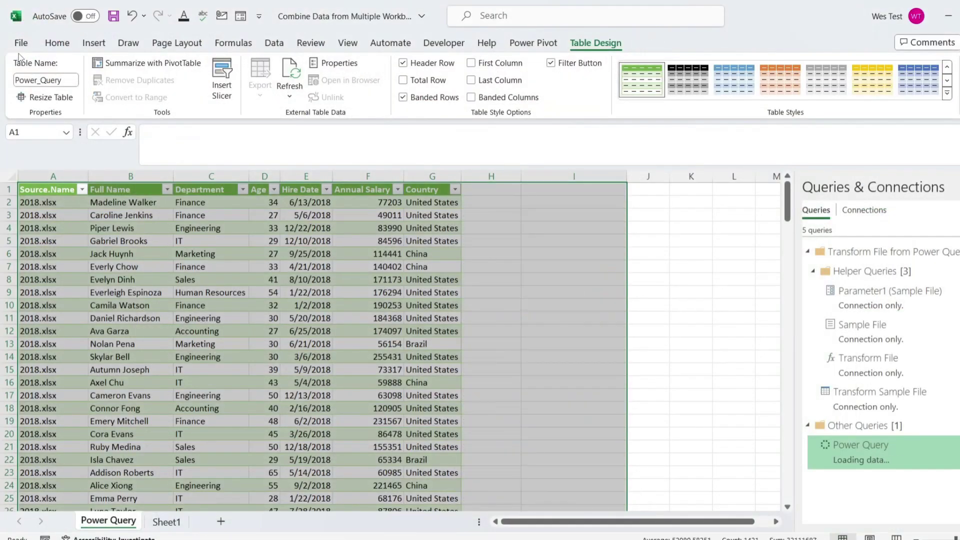
scroll(265, 440, "down", 20)
scroll(265, 460, "down", 20)
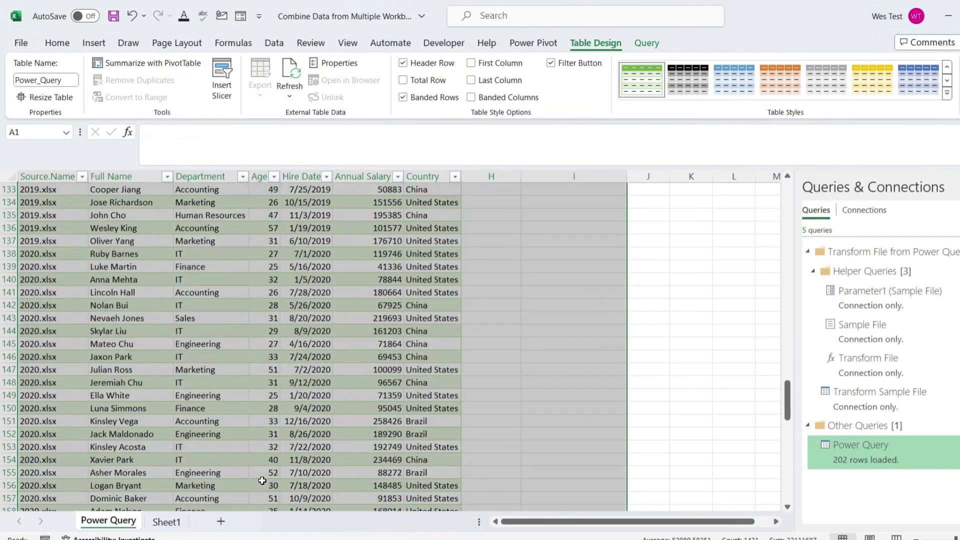
left_click(660, 330)
scroll(700, 390, "up", 20)
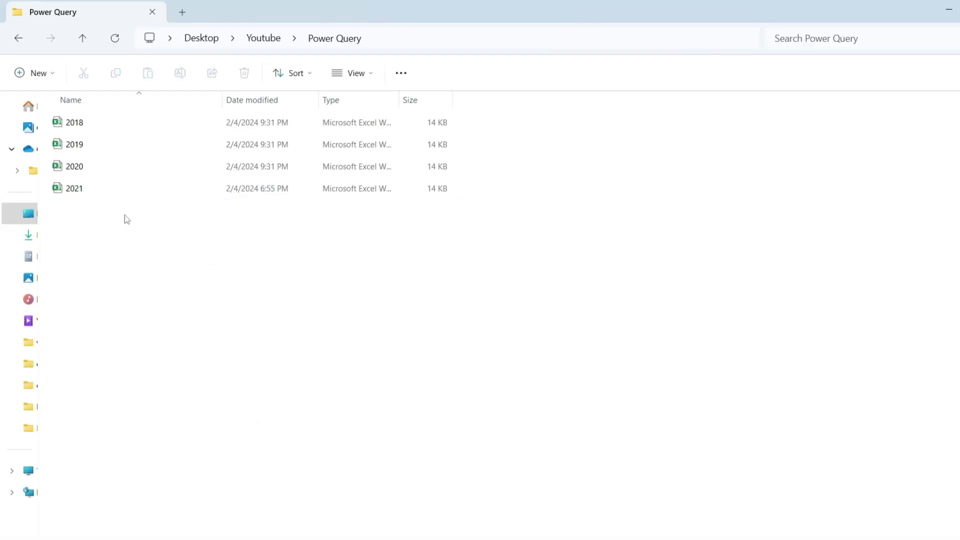
Open the 2021 workbook from the Power Query folder and select its file there
double_click(111, 195)
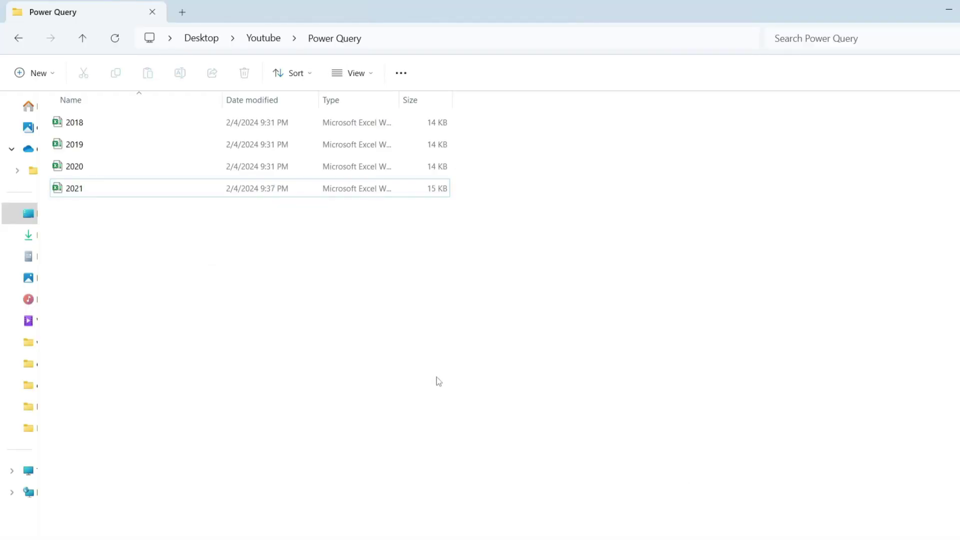
left_click(105, 194)
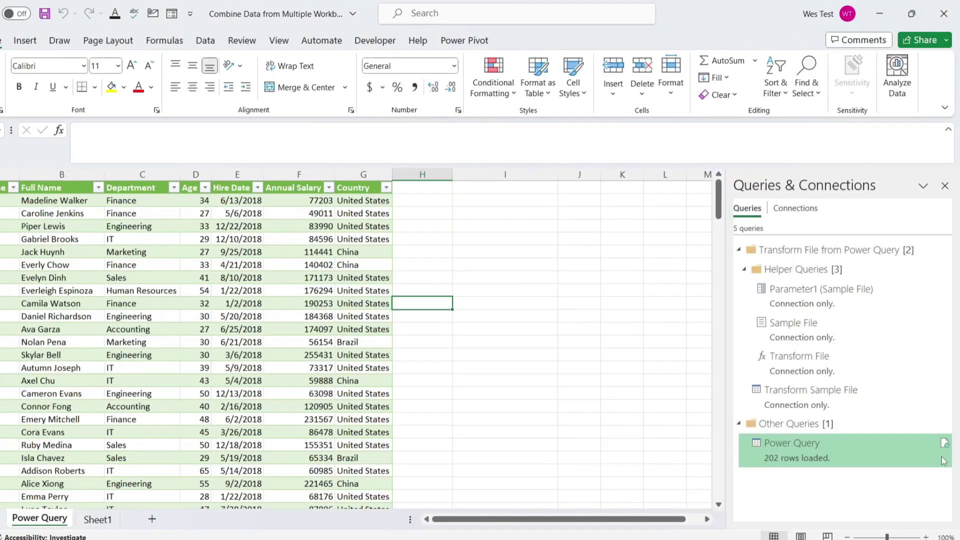
Refresh the Power Query table and confirm the 2021.xlsx rows now appear, totalling 288 rows
mouse_move(950, 450)
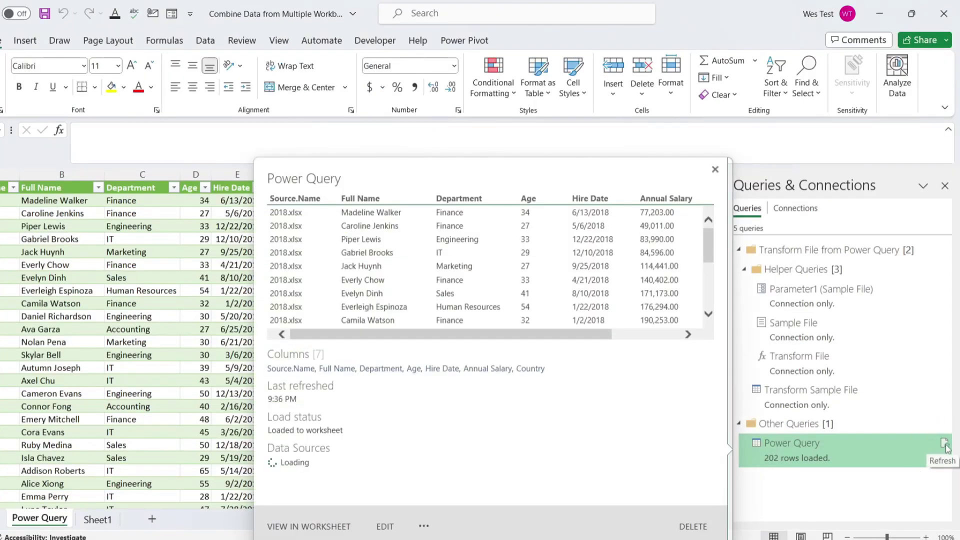
left_click(945, 444)
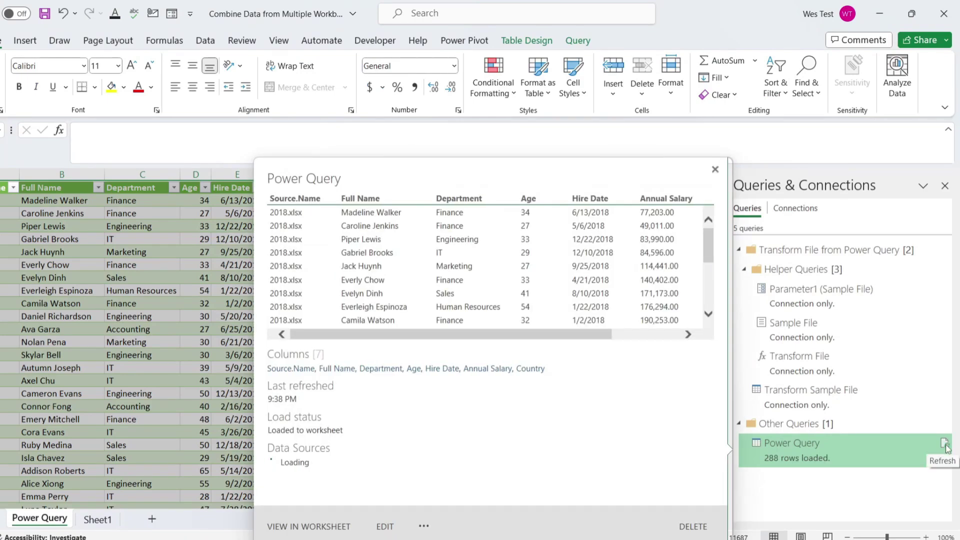
scroll(193, 407, "down", 20)
left_click(35, 393)
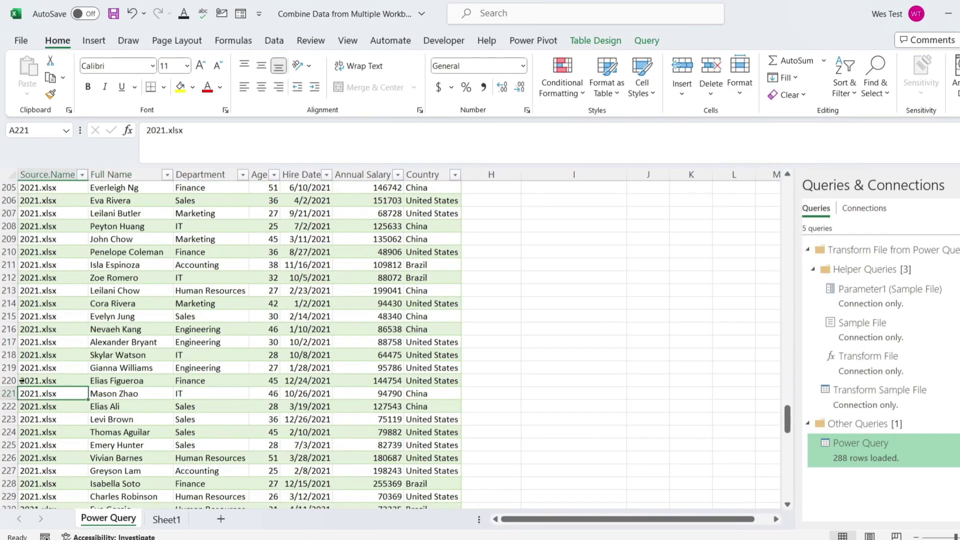
scroll(21, 380, "down", 3)
left_click_drag(38, 195, 36, 440)
scroll(36, 440, "up", 20)
left_click(742, 289)
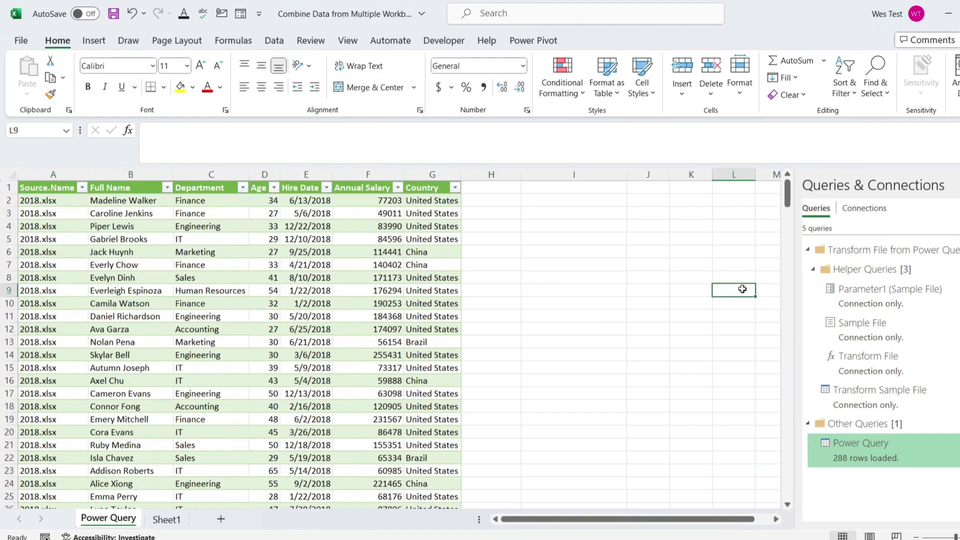